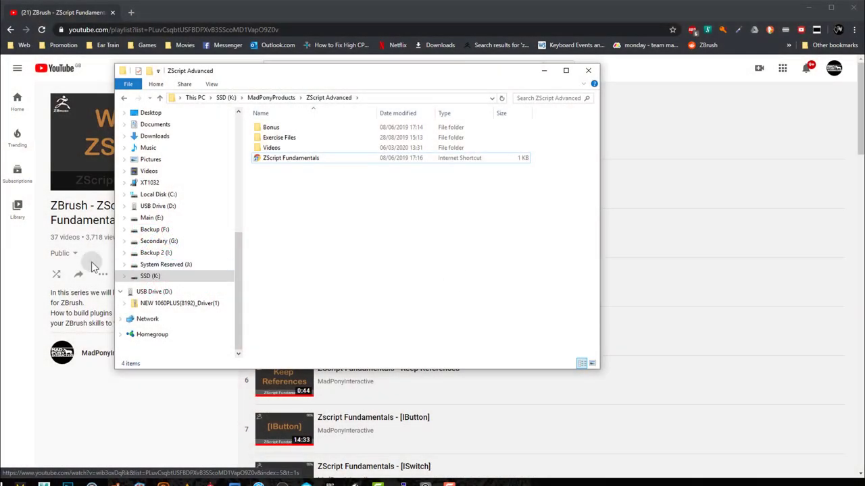
# Glance at the YouTube playlist, then launch the ZScript Fundamentals shortcut in ZScript Advanced.
pyautogui.click(98, 312)
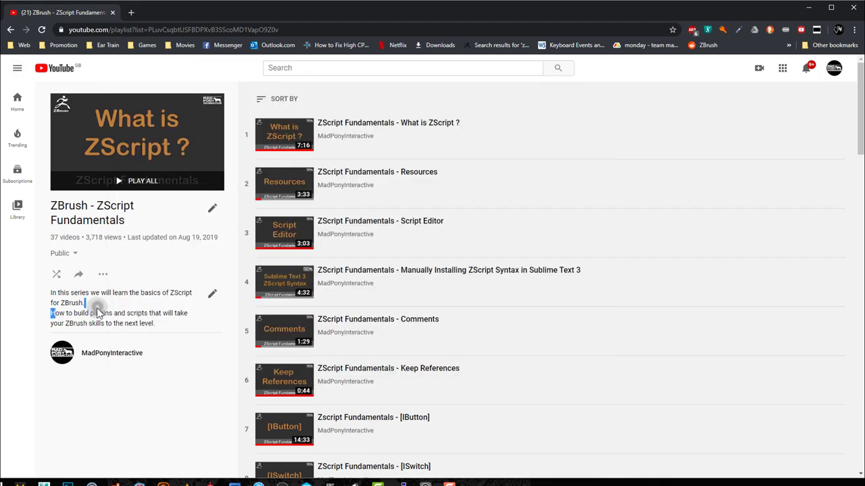
pyautogui.click(180, 329)
pyautogui.hotkey('alt', 'Tab')
pyautogui.click(296, 159)
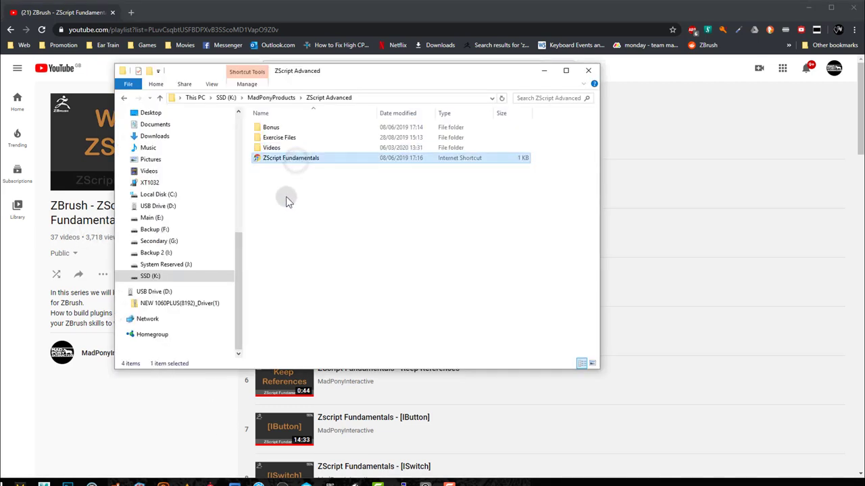
pyautogui.doubleClick(290, 158)
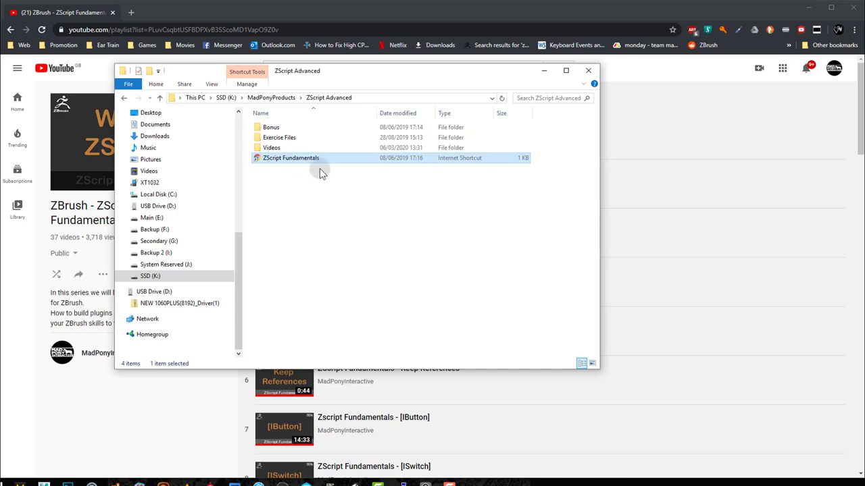
# Scroll the ZBrush - ZScript Fundamentals playlist down to videos 30–37.
pyautogui.click(309, 201)
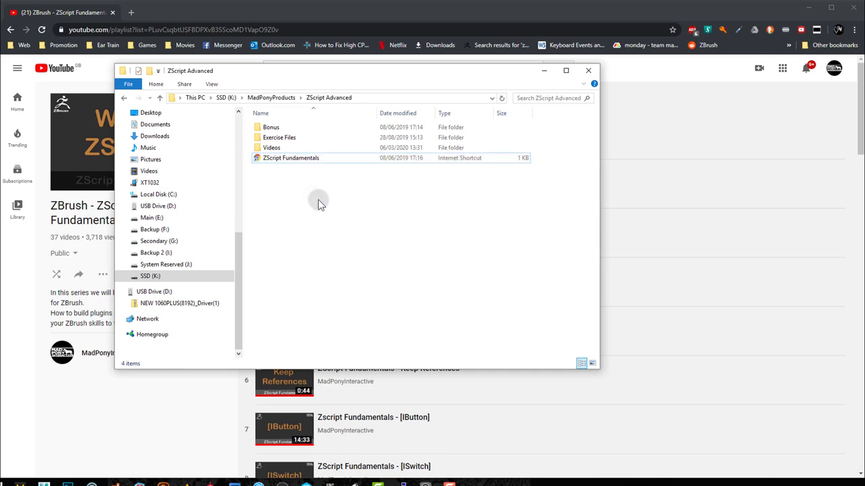
pyautogui.scroll(-12, 427, 334)
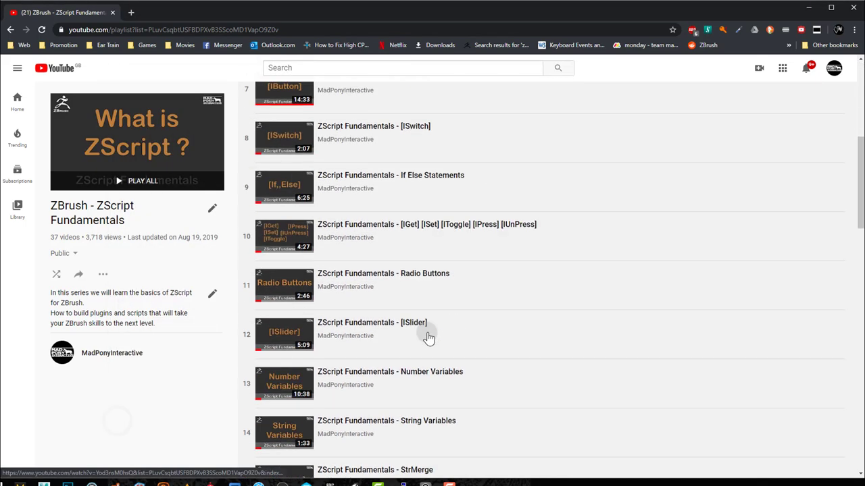
pyautogui.scroll(-9, 425, 338)
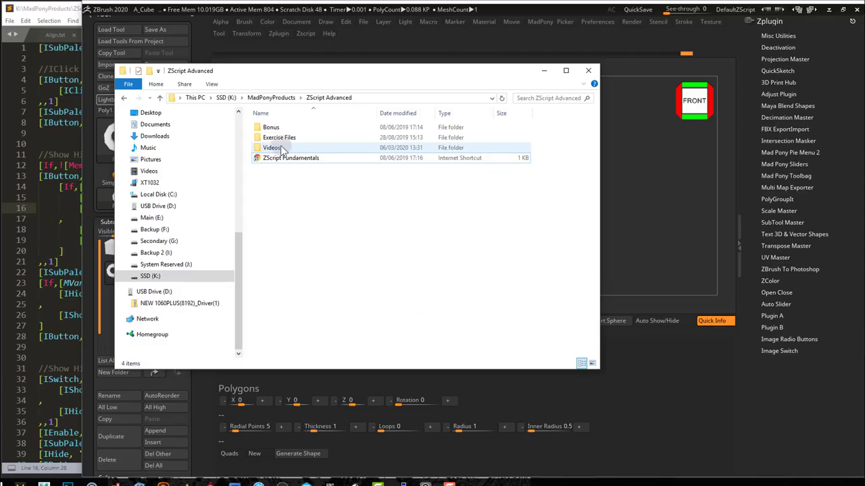
# Open the Videos folder, briefly check Exercise Files, and select 1 - Plugin Behaviour.
pyautogui.doubleClick(280, 146)
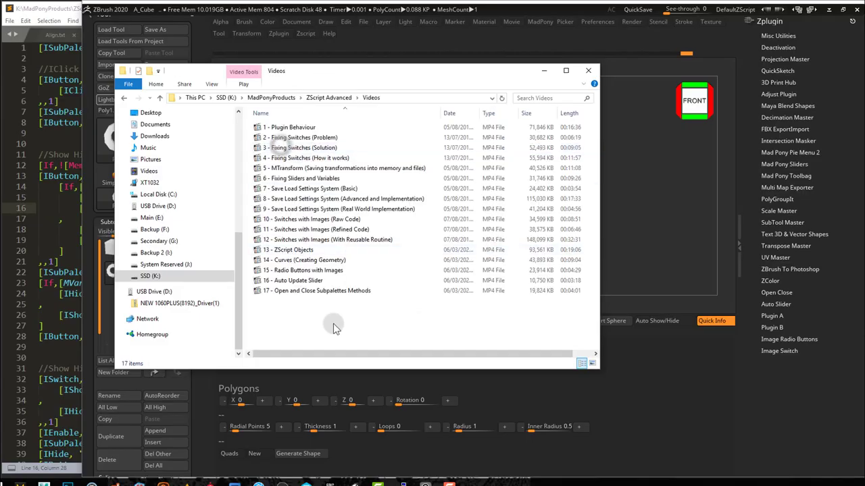
pyautogui.hotkey('ctrl', 'a')
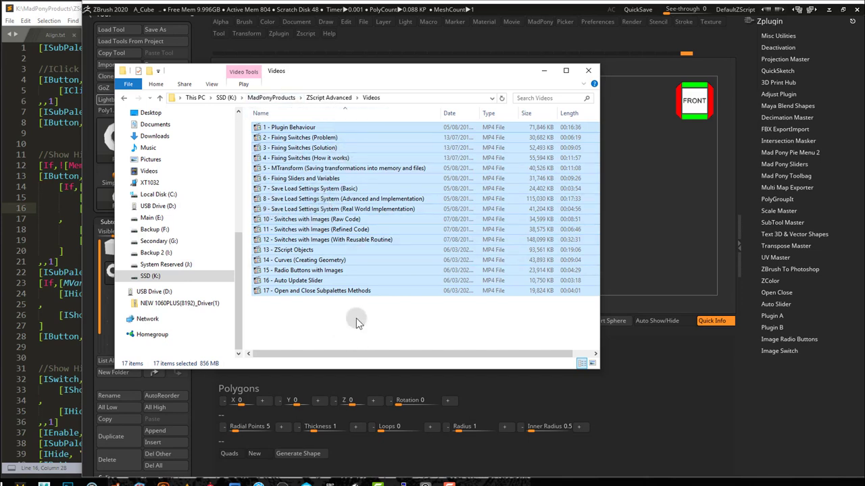
pyautogui.click(328, 97)
pyautogui.doubleClick(288, 128)
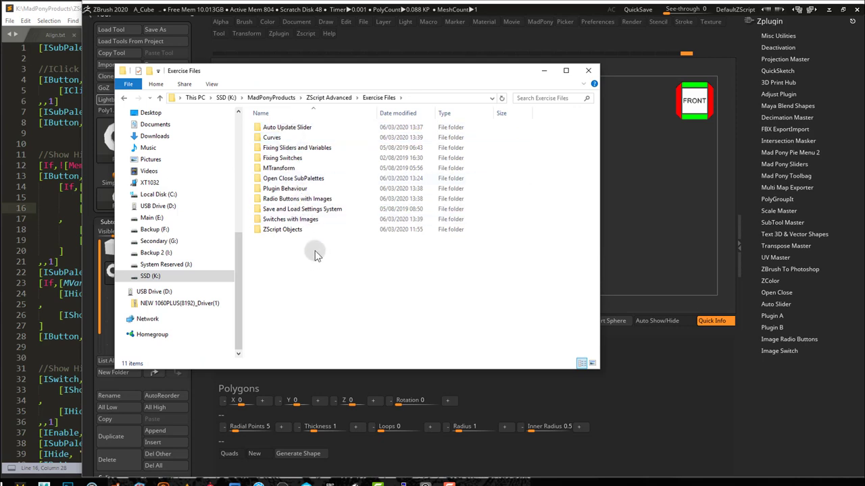
pyautogui.hotkey('alt', 'Left')
pyautogui.hotkey('alt', 'Left')
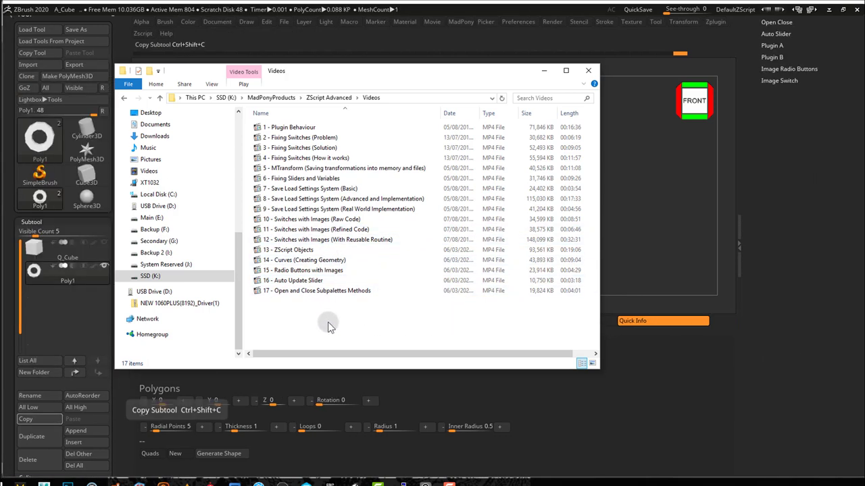
pyautogui.click(280, 127)
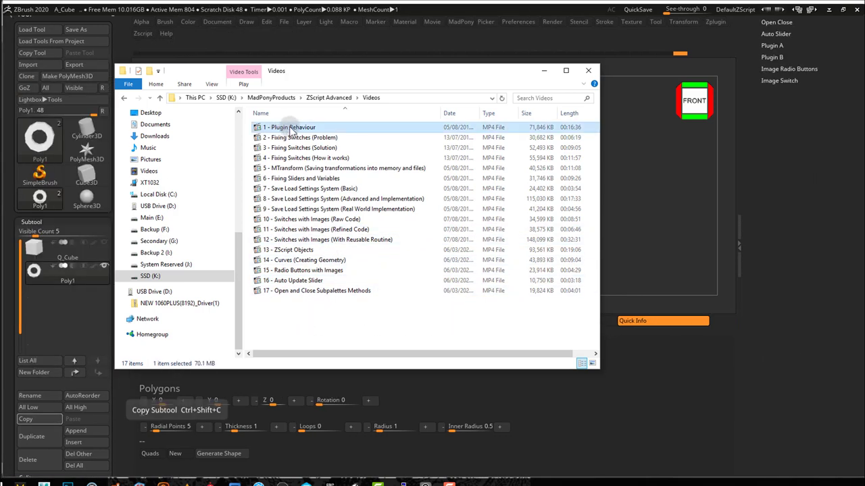
# Expand and collapse the Plugin A and Plugin B demo palettes in the Zplugin tray.
pyautogui.click(777, 45)
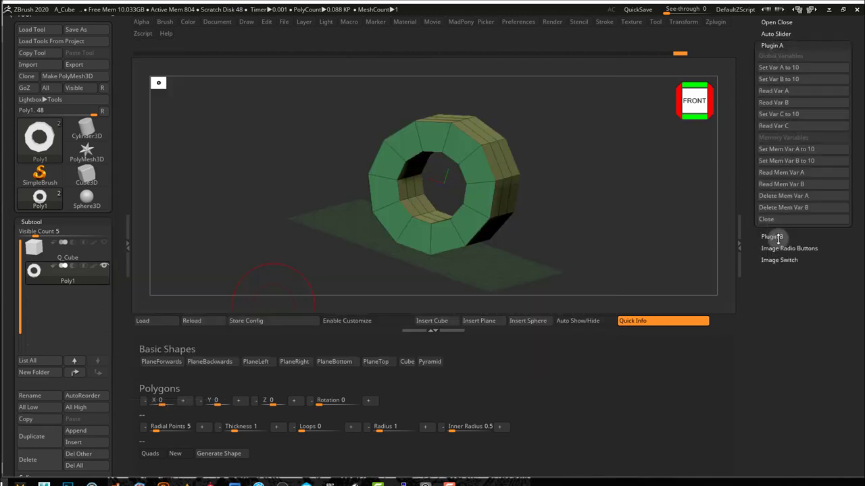
pyautogui.click(778, 236)
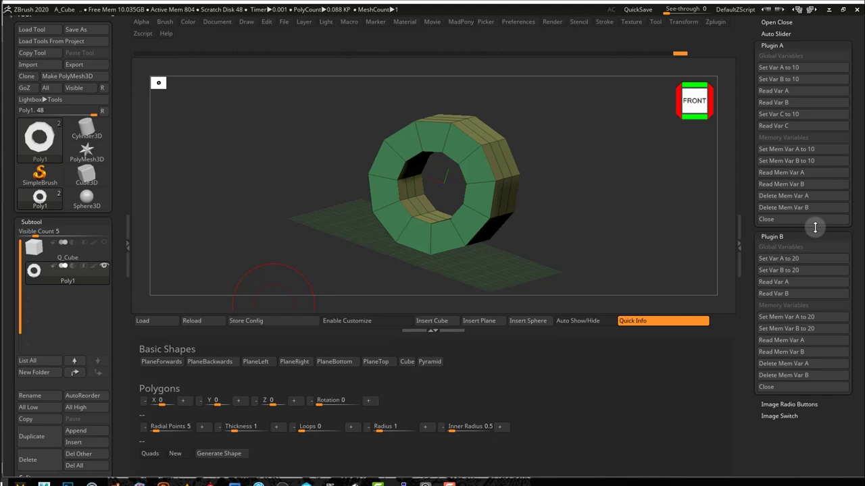
pyautogui.click(774, 45)
pyautogui.click(780, 57)
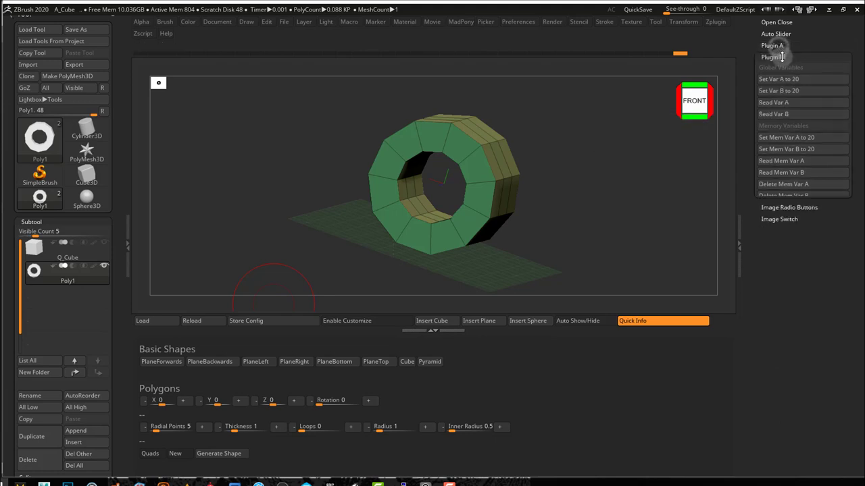
# Expand the Image Switch demo and toggle its switch buttons, ending on Button 1.
pyautogui.click(778, 80)
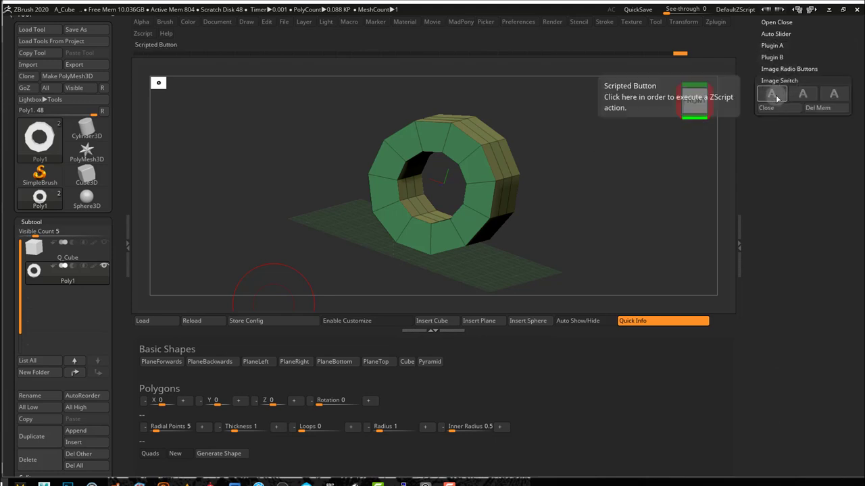
pyautogui.click(777, 99)
pyautogui.click(811, 99)
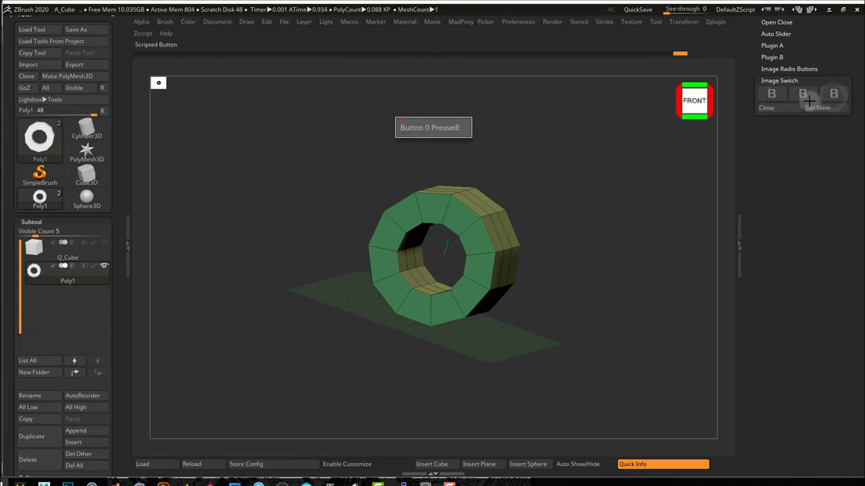
pyautogui.click(809, 100)
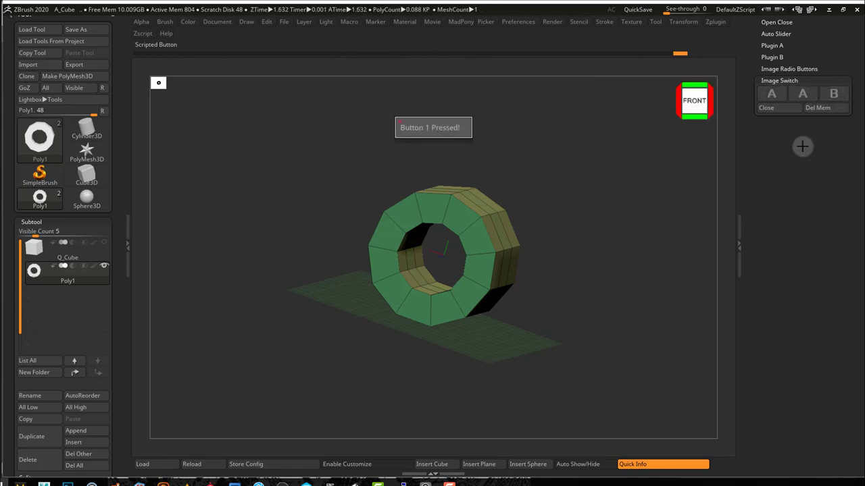
# In the Image Radio Buttons demo, select the third, then the first radio switch.
pyautogui.click(789, 69)
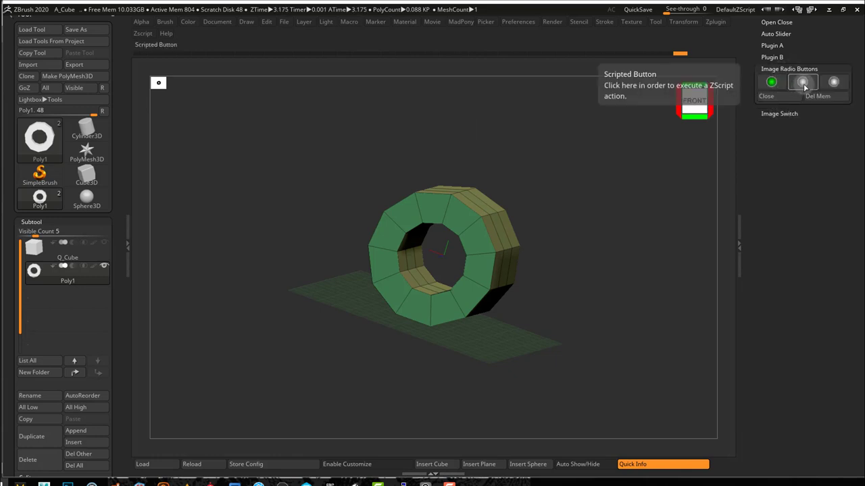
pyautogui.click(824, 83)
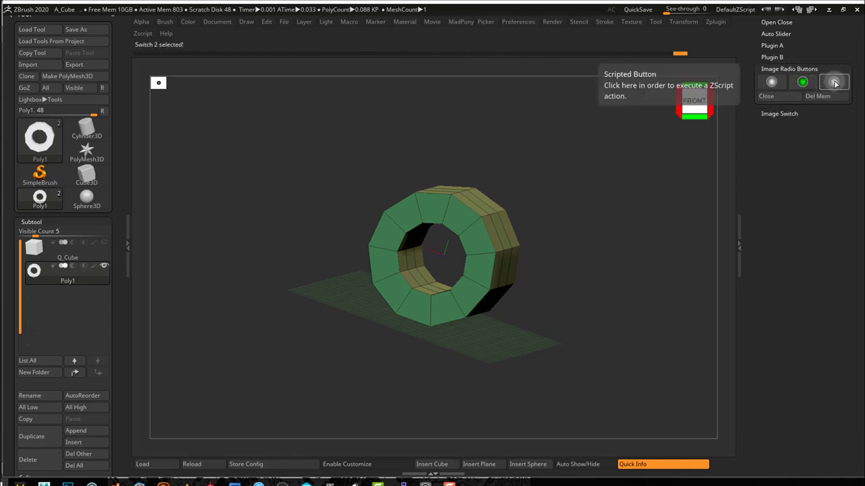
pyautogui.click(771, 81)
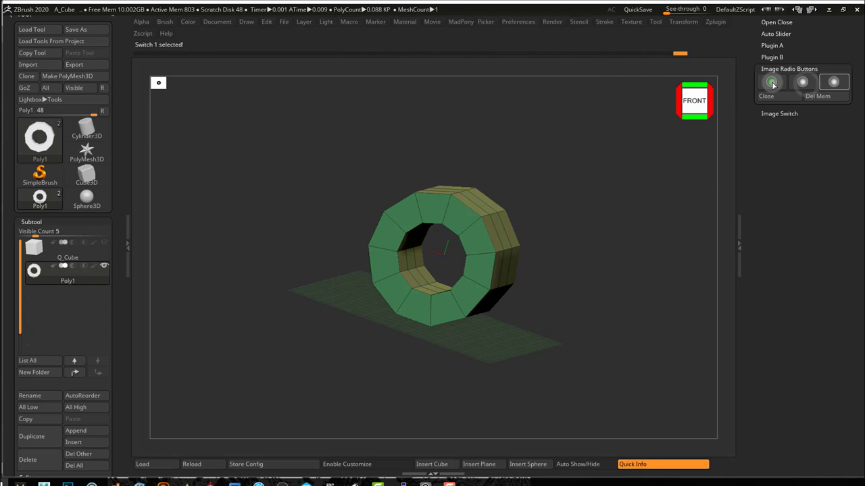
# Show and hide Buttons 1–3 in the Open Close demo, then drag Auto Update Slider to -45.56213.
pyautogui.click(777, 22)
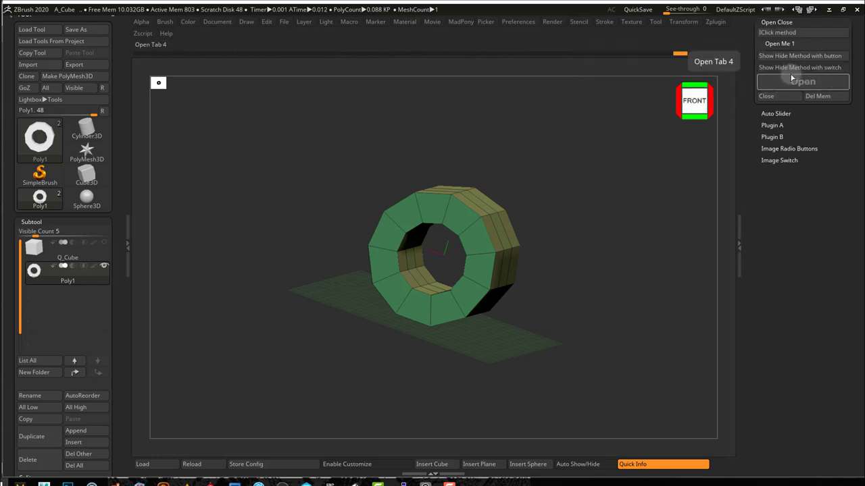
pyautogui.click(798, 33)
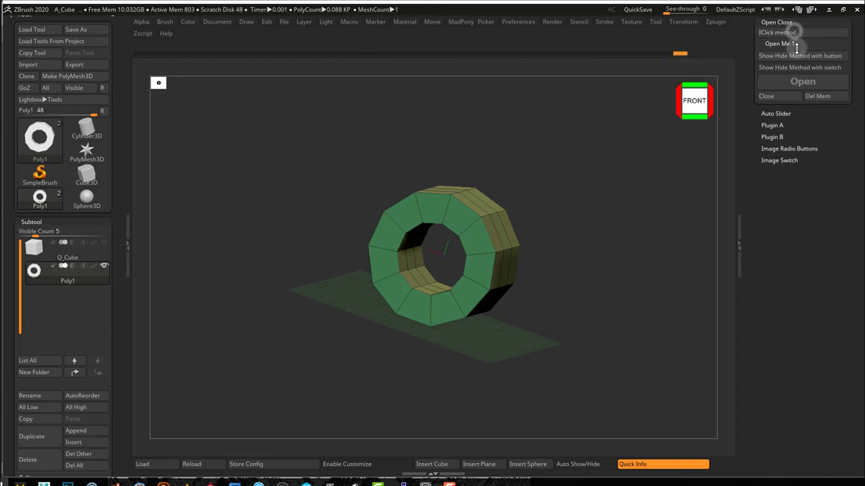
pyautogui.click(794, 81)
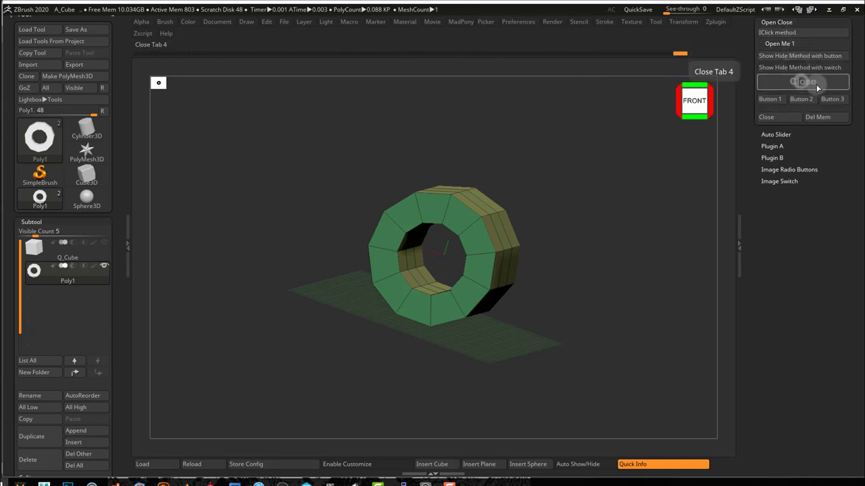
pyautogui.click(822, 83)
pyautogui.click(822, 83)
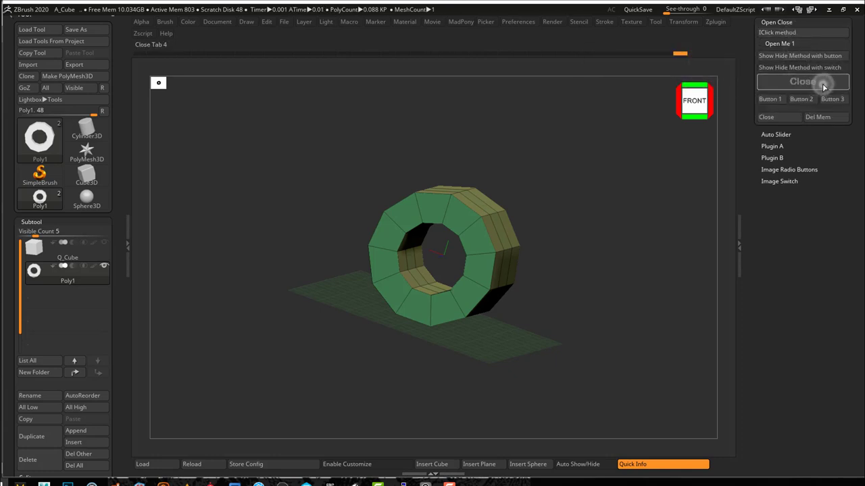
pyautogui.click(823, 83)
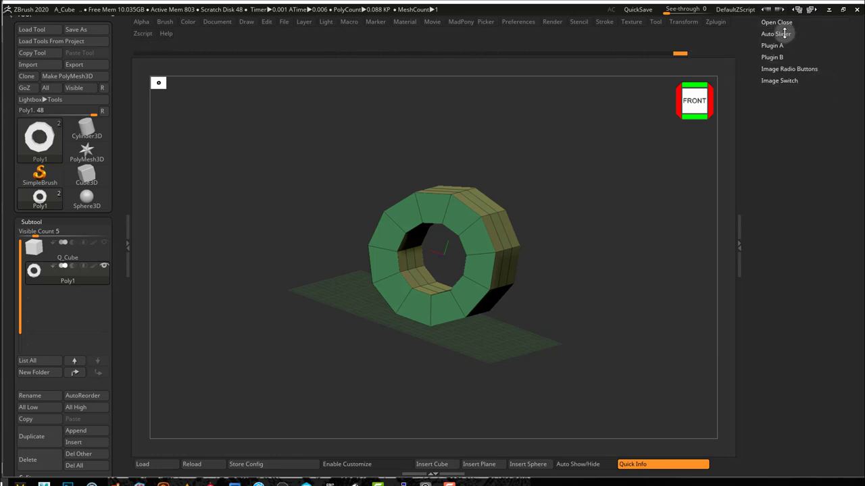
pyautogui.click(781, 32)
pyautogui.moveTo(801, 46); pyautogui.dragTo(774, 46)
# Create forward and backward plane subtools, then reset back to the Q_Cube.
pyautogui.click(162, 360)
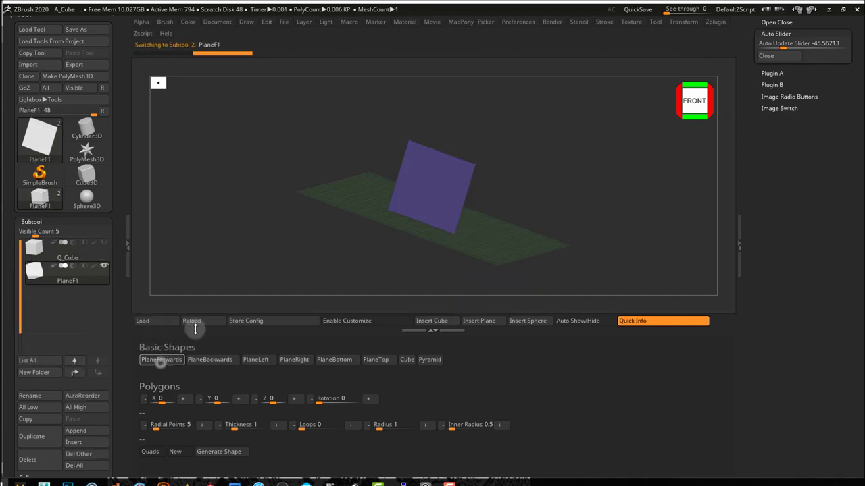
pyautogui.moveTo(380, 233); pyautogui.dragTo(364, 260)
pyautogui.click(226, 359)
pyautogui.click(175, 451)
# Generate a polygon ring and adjust its Radial Points down to 3, then up to 7.
pyautogui.click(219, 451)
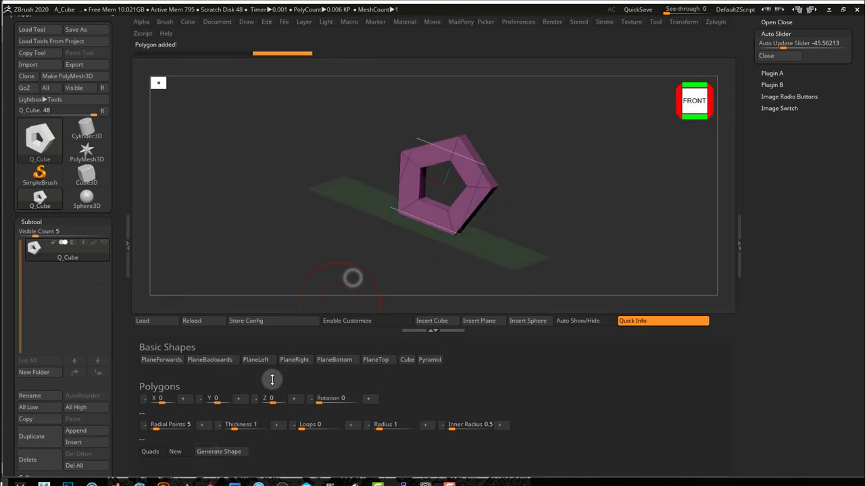
pyautogui.click(145, 426)
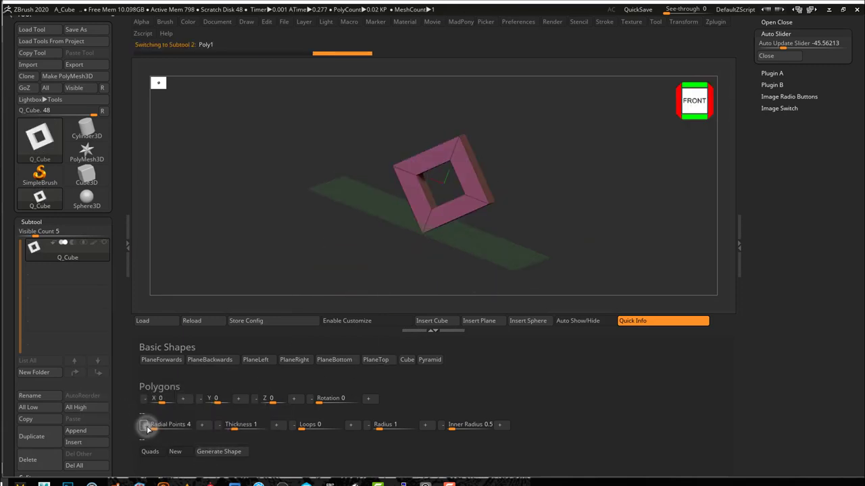
pyautogui.click(146, 426)
pyautogui.click(201, 425)
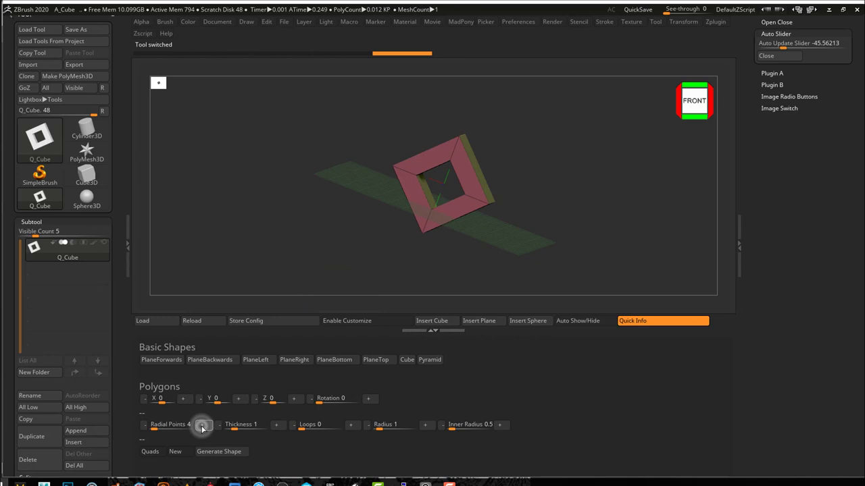
pyautogui.click(201, 425)
pyautogui.click(201, 425)
pyautogui.click(202, 425)
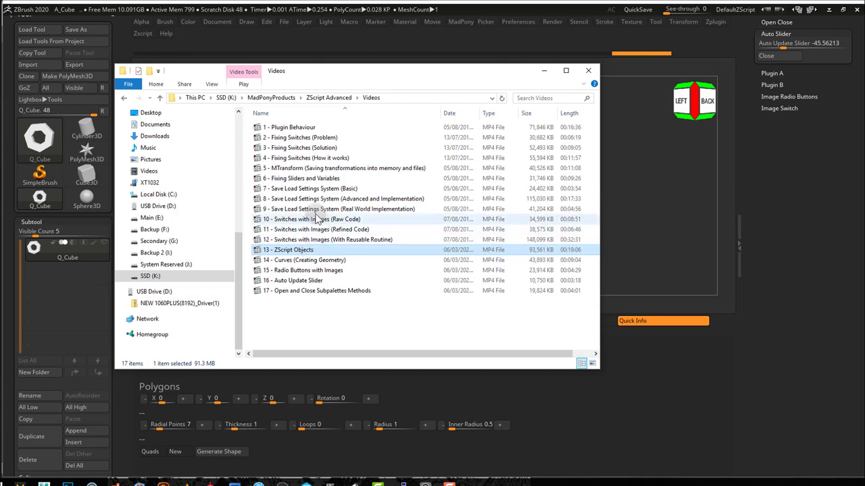
# Select the 7 - Save Load Settings System (Basic) video, then all 17 videos.
pyautogui.click(314, 190)
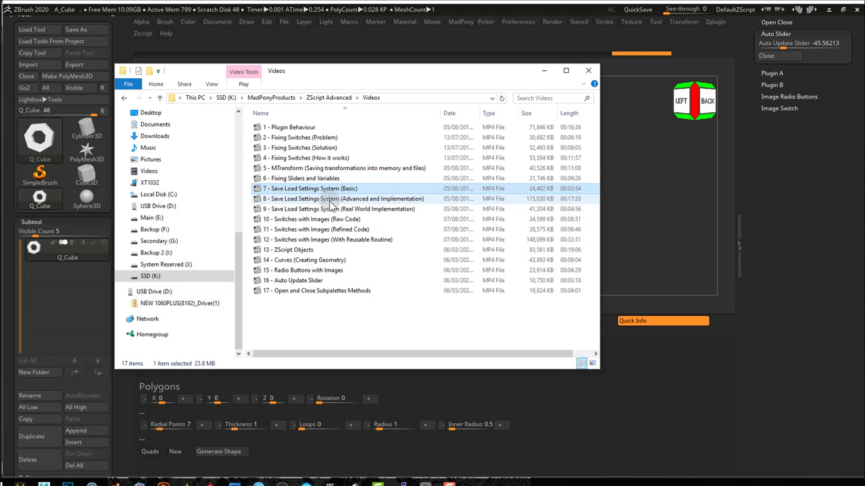
pyautogui.hotkey('ctrl', 'a')
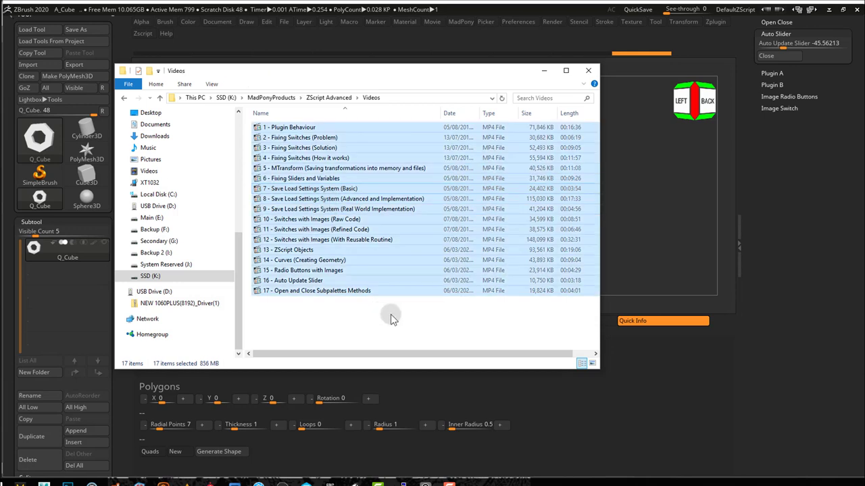